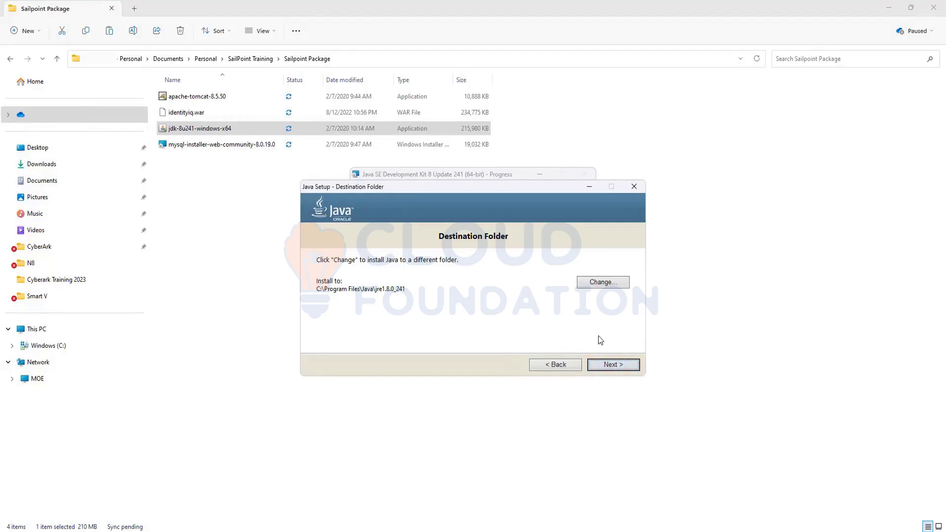
Install Java to the default jre1.8.0_241 folder and close the completed JDK setup.
left_click(602, 364)
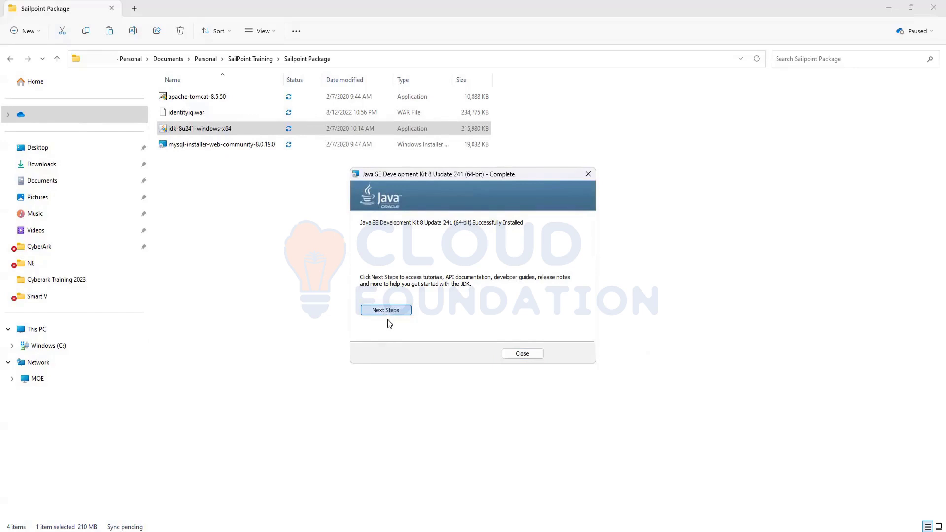
left_click(524, 355)
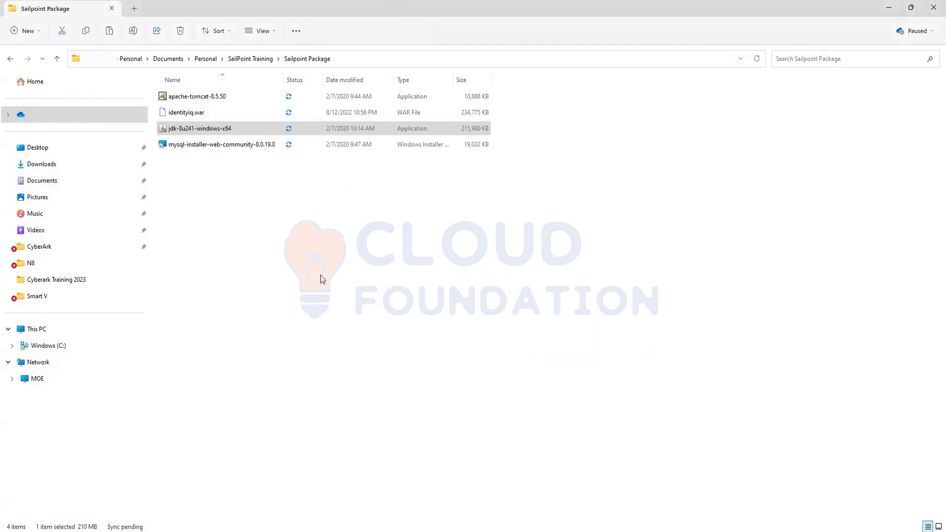
left_click(241, 179)
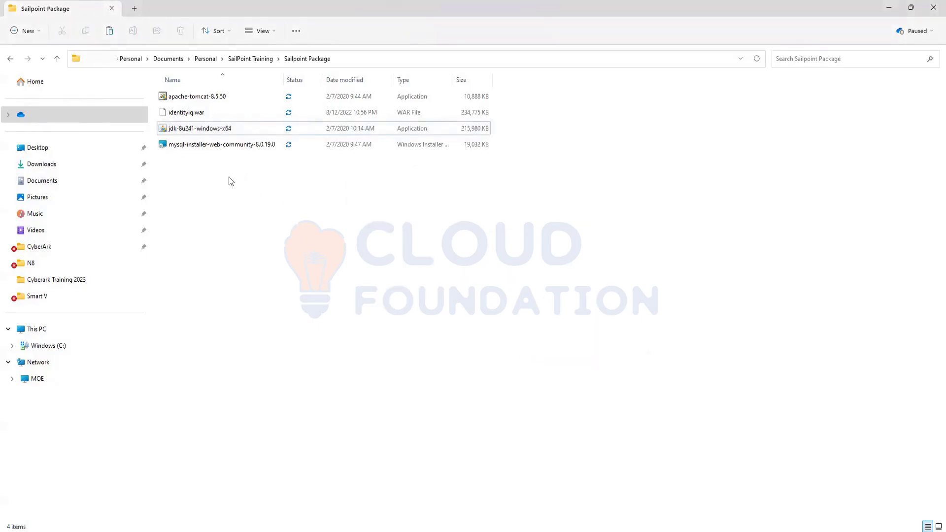
Run the apache-tomcat-8.5.50 setup, accepting the license and keeping the Normal install type and default basic configuration.
double_click(215, 97)
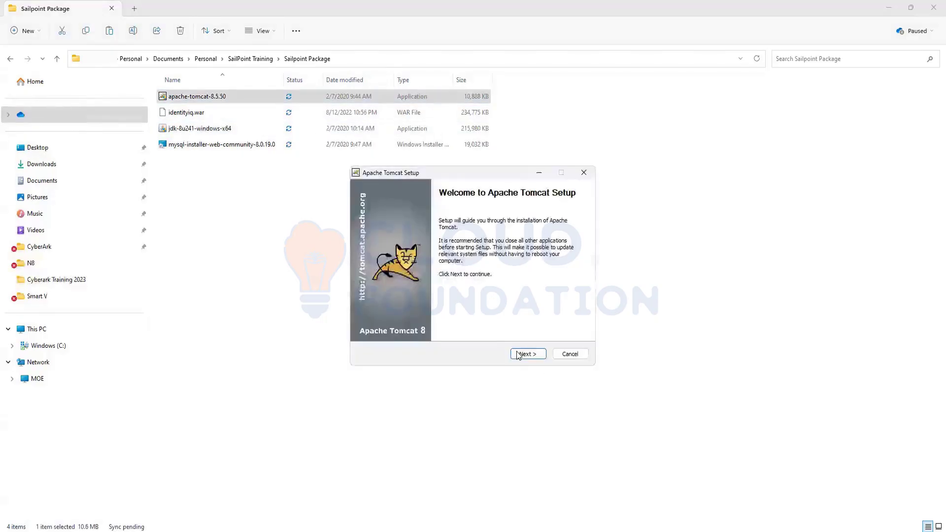
left_click(520, 356)
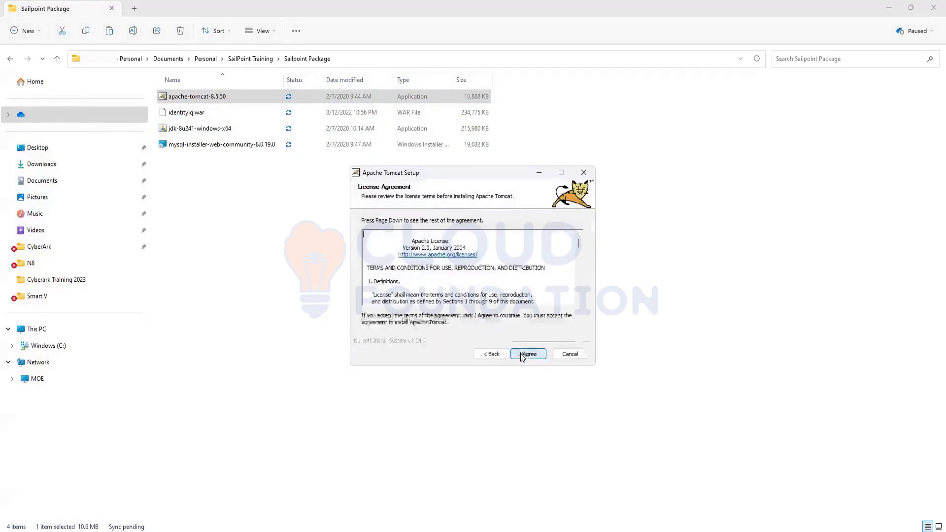
left_click(528, 355)
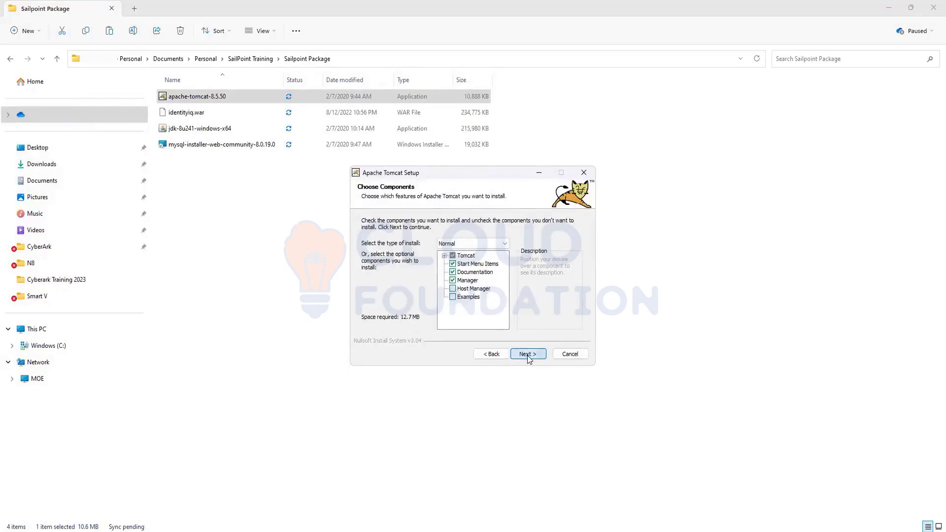
left_click(527, 354)
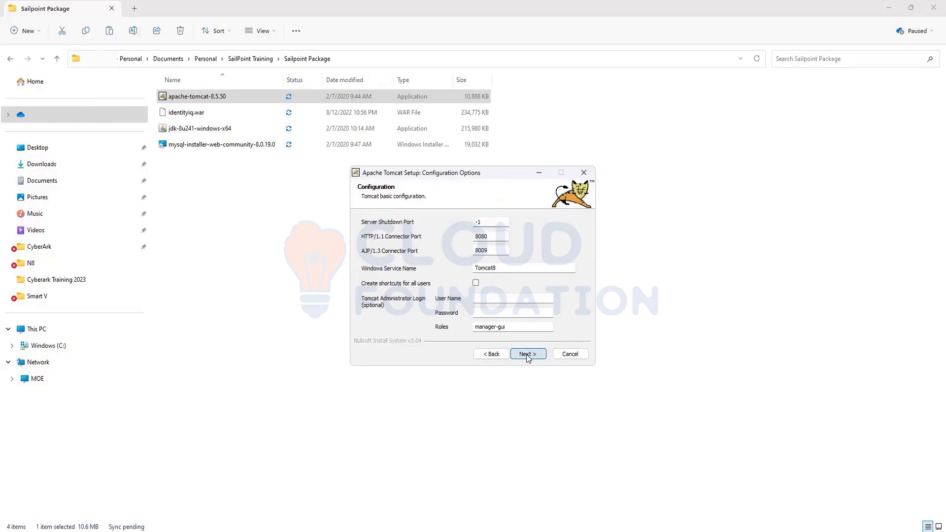
left_click(526, 354)
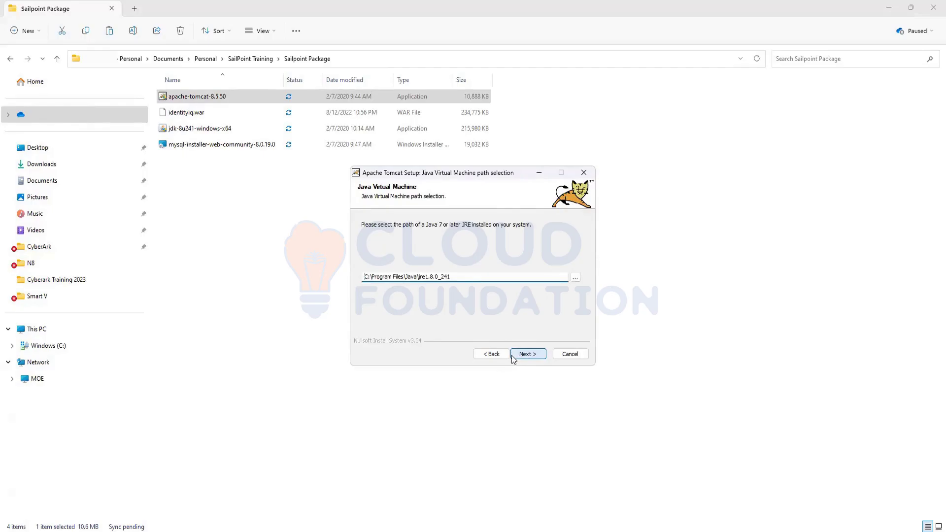
Return to Tomcat's basic configuration, check the optional administrator login fields, and continue with them blank.
left_click(490, 355)
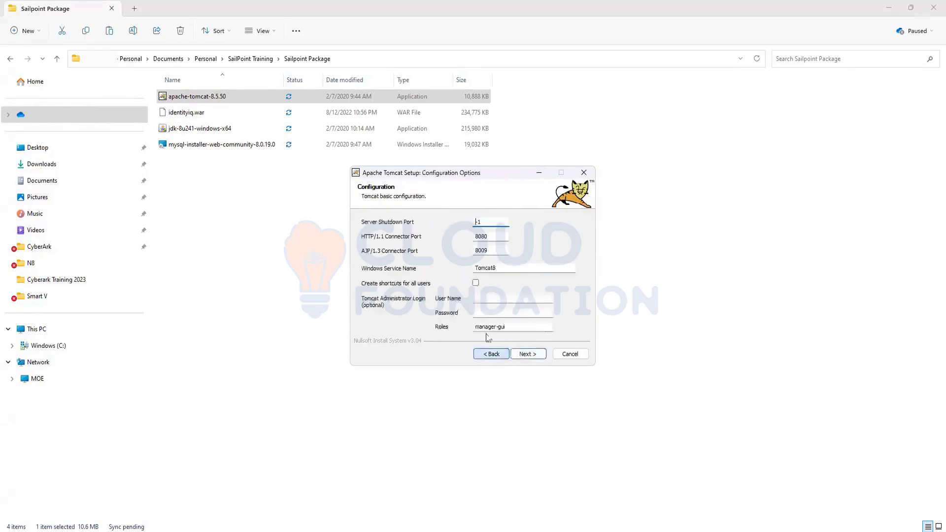
left_click(477, 302)
left_click(479, 311)
left_click(482, 299)
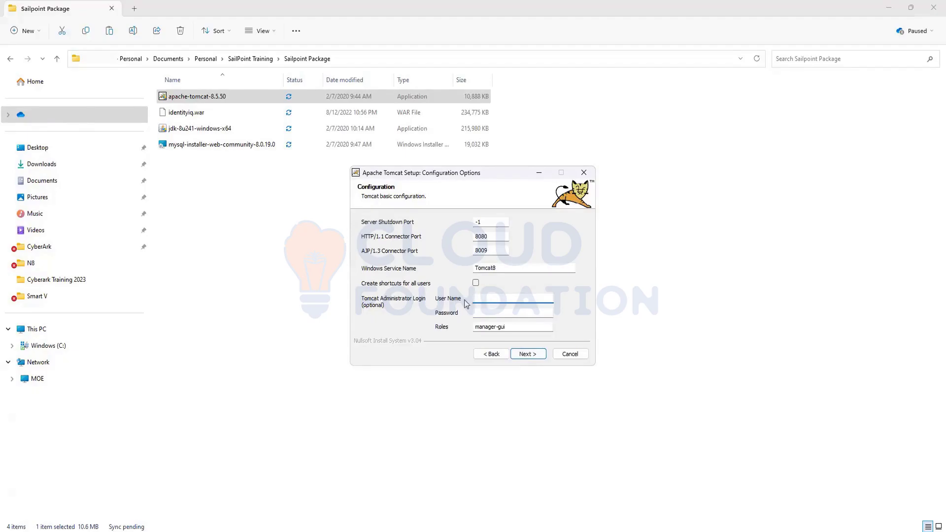
left_click(527, 354)
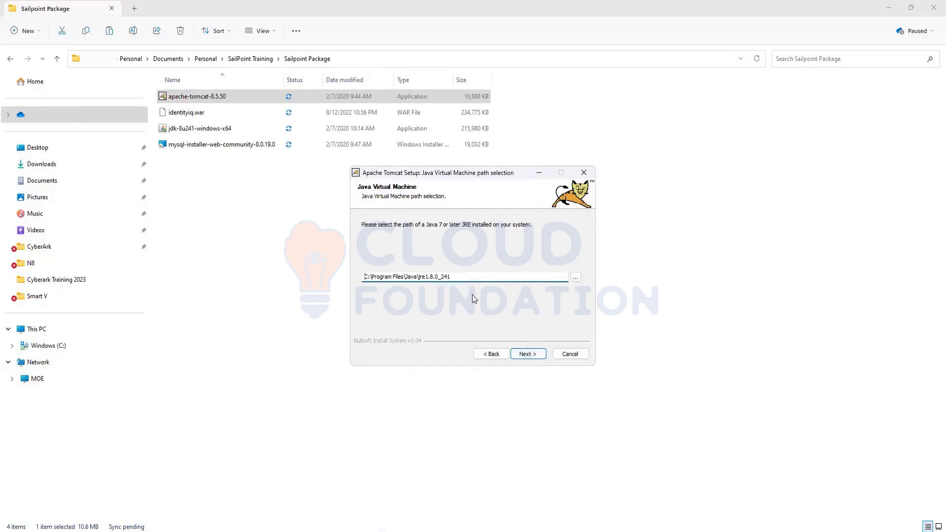
Install Tomcat with the jre1.8.0_241 path and default location, finishing setup with Run Apache Tomcat and Show Readme enabled.
left_click(526, 356)
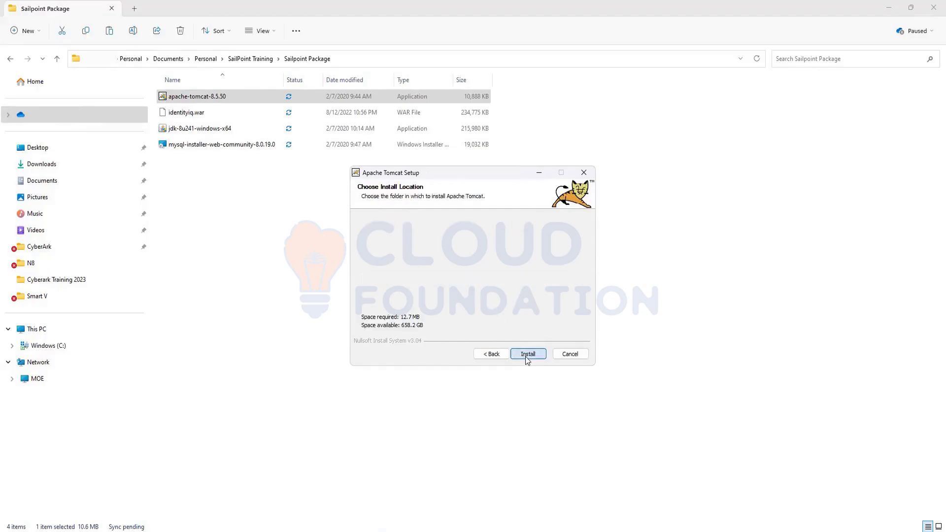
left_click(525, 357)
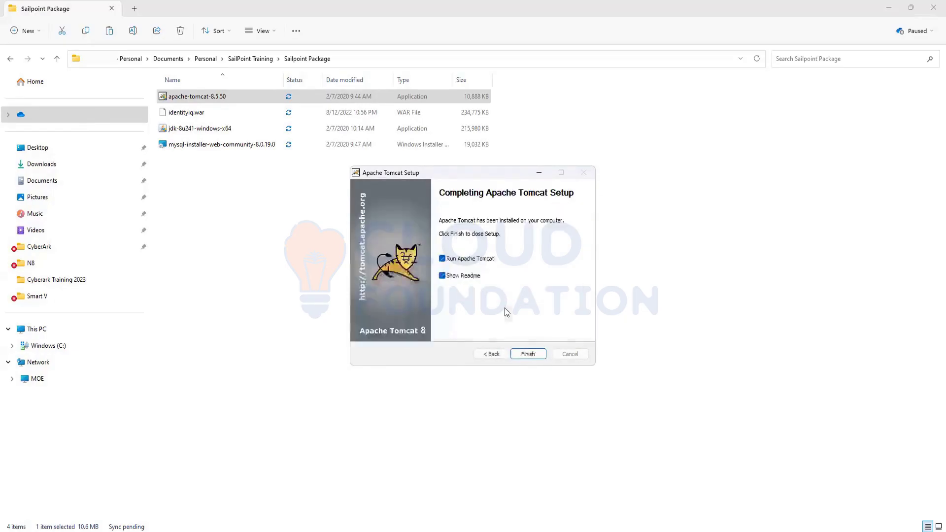
left_click(529, 355)
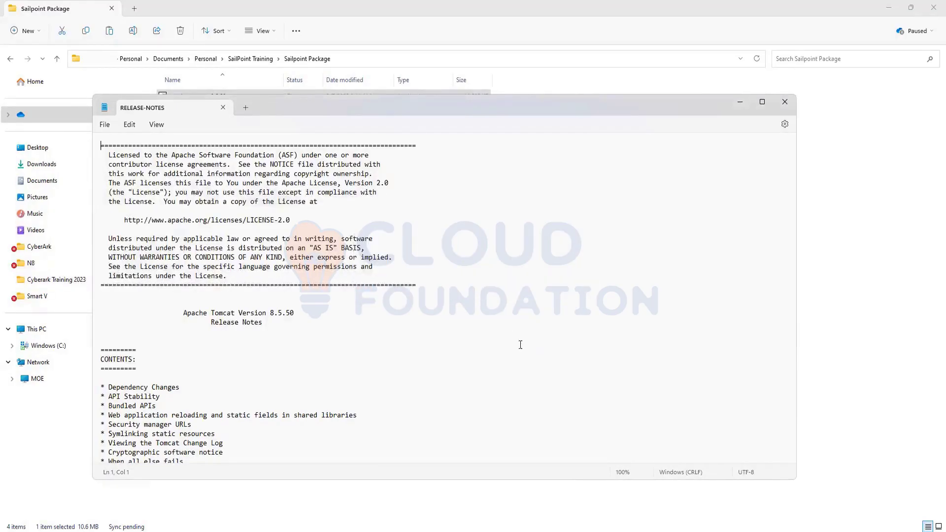
Look through the Apache Tomcat 8.5.50 release notes, including the contents and dependency changes, and close them.
scroll(507, 328, "down", 3)
scroll(507, 329, "down", 3)
scroll(507, 328, "down", 6)
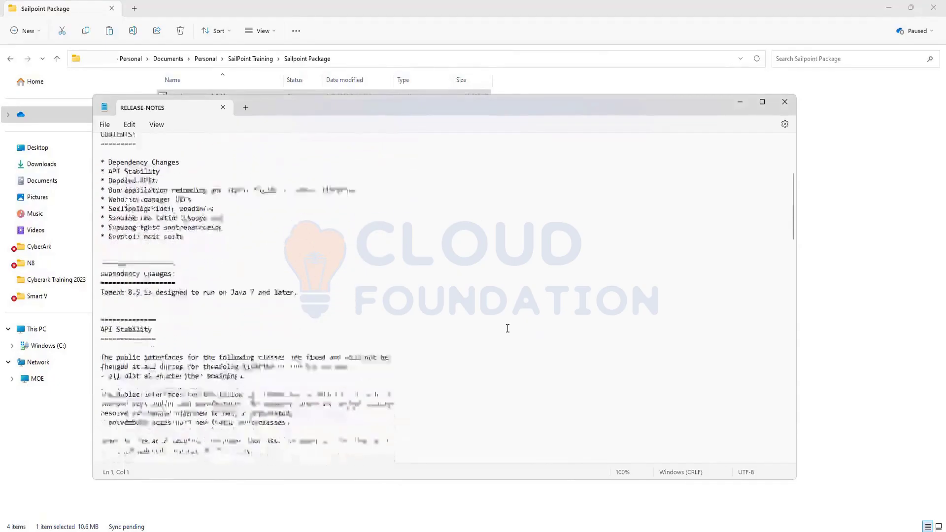
scroll(508, 327, "down", 2)
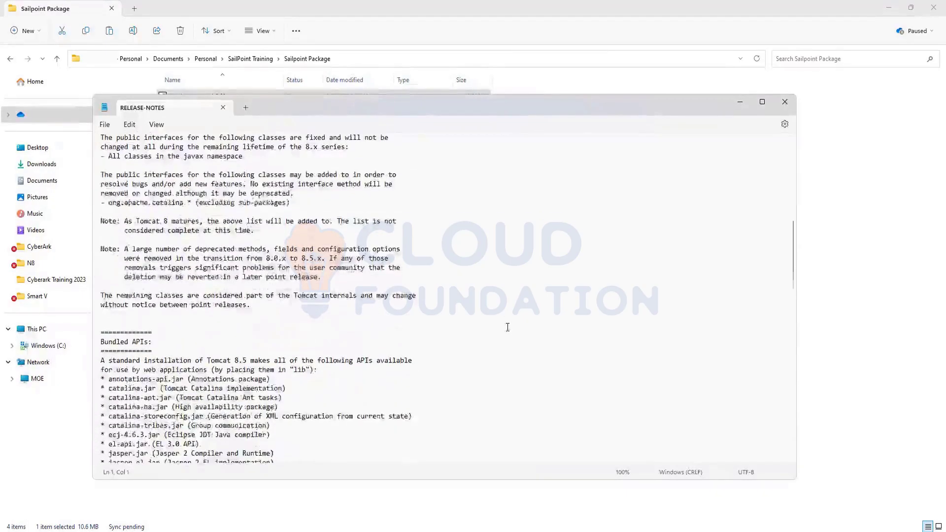
scroll(507, 327, "up", 7)
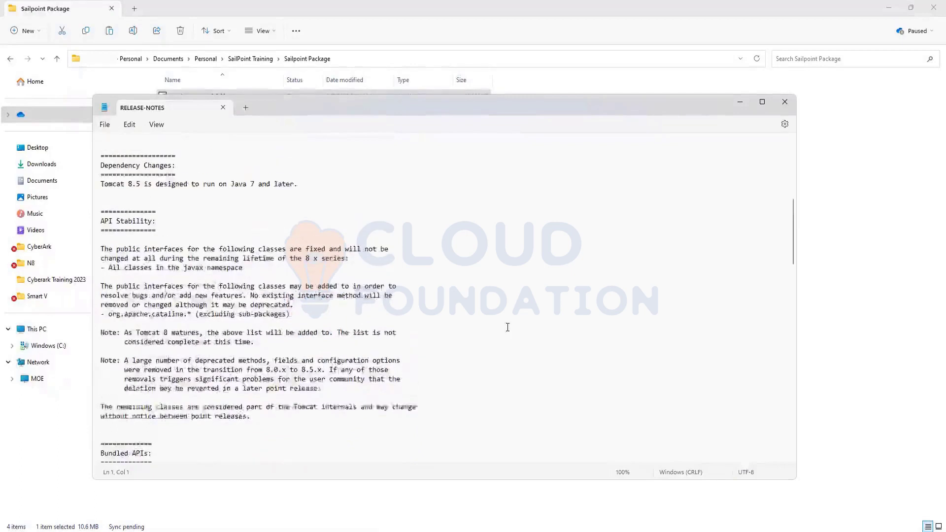
scroll(507, 327, "up", 9)
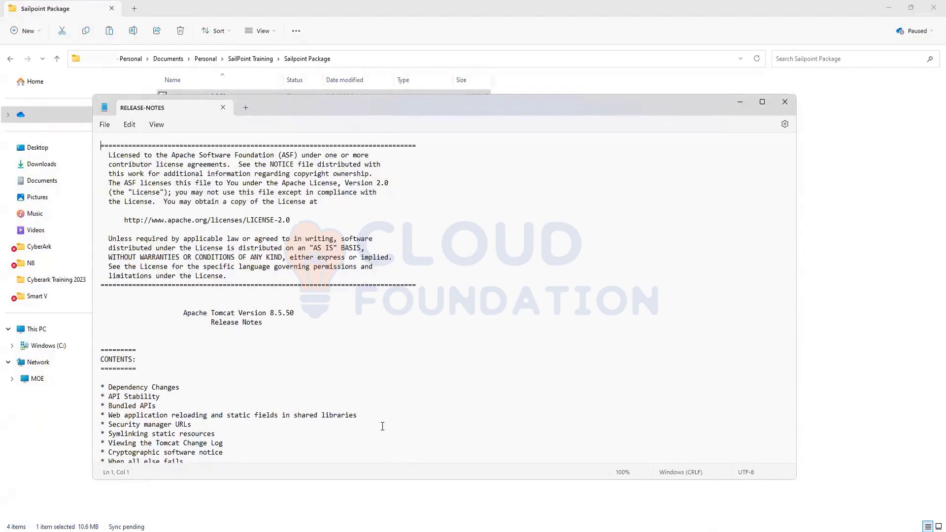
scroll(382, 427, "down", 2)
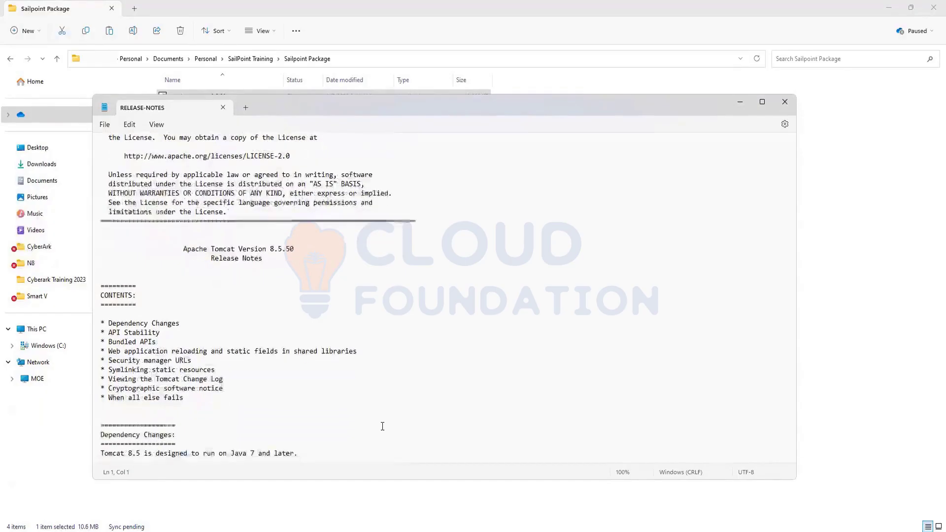
scroll(383, 426, "down", 1)
scroll(382, 426, "down", 2)
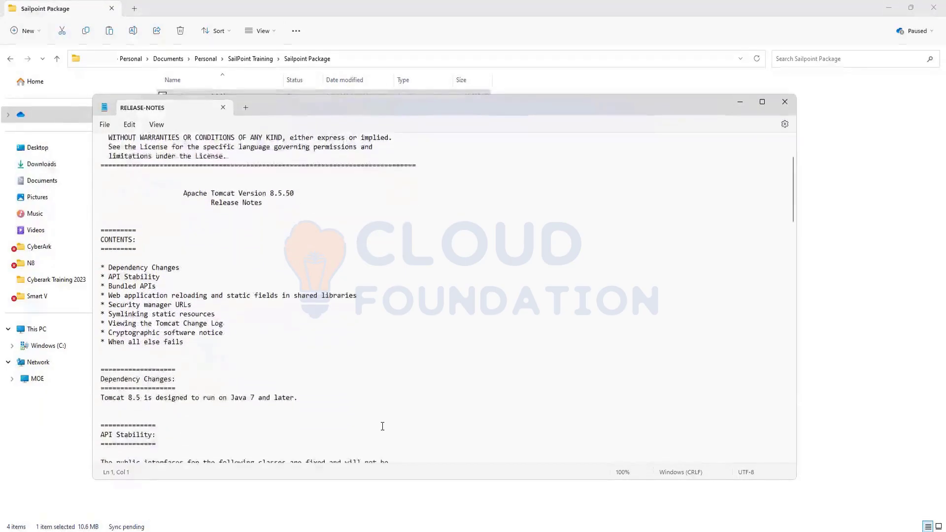
scroll(382, 426, "down", 1)
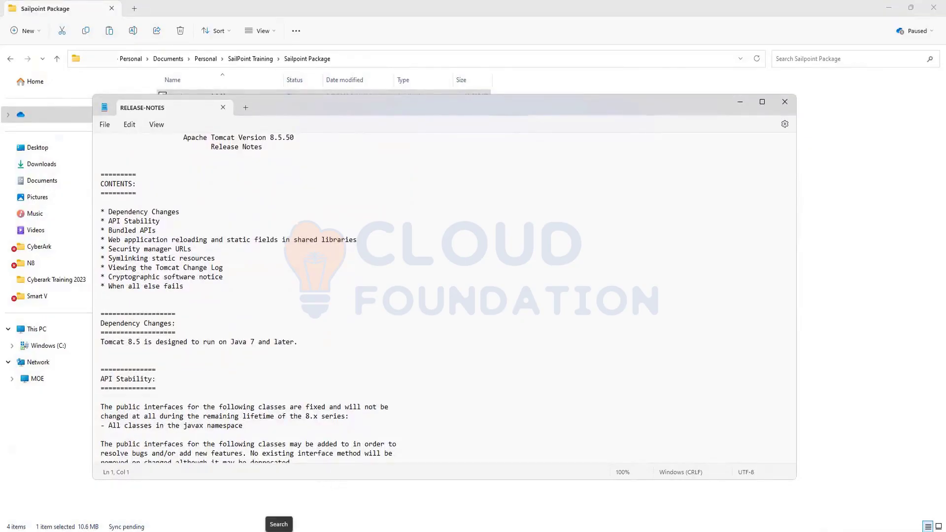
left_click(785, 101)
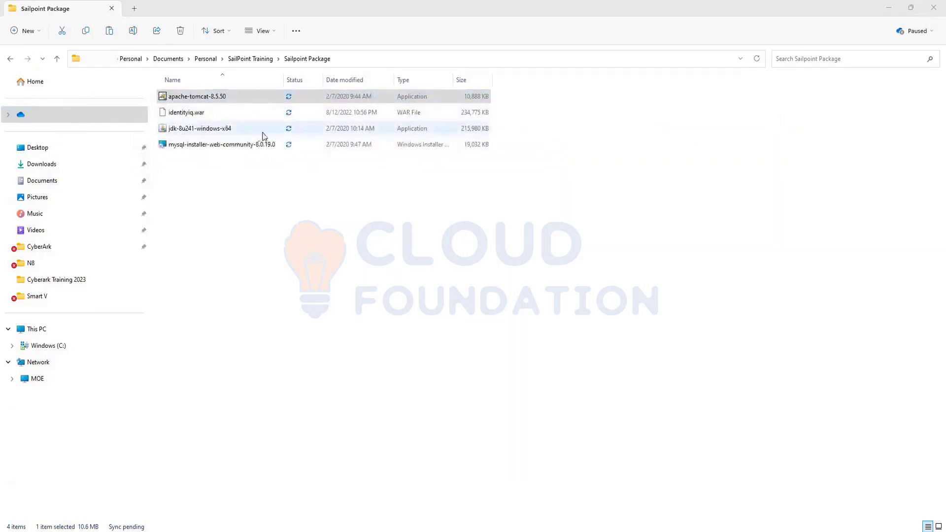
Start the mysql-installer-web-community-8.0.19.0 setup, declining the installer upgrade, and proceed with the Custom setup type.
double_click(207, 149)
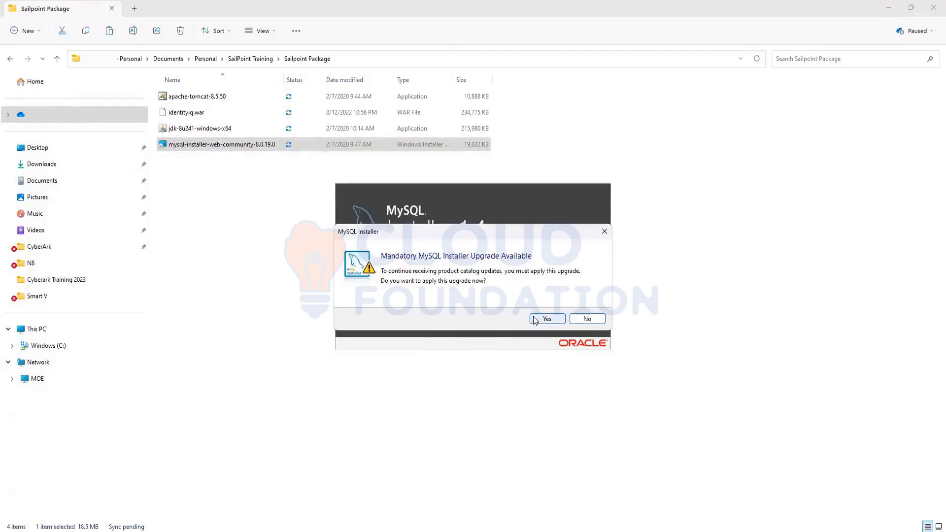
left_click(588, 319)
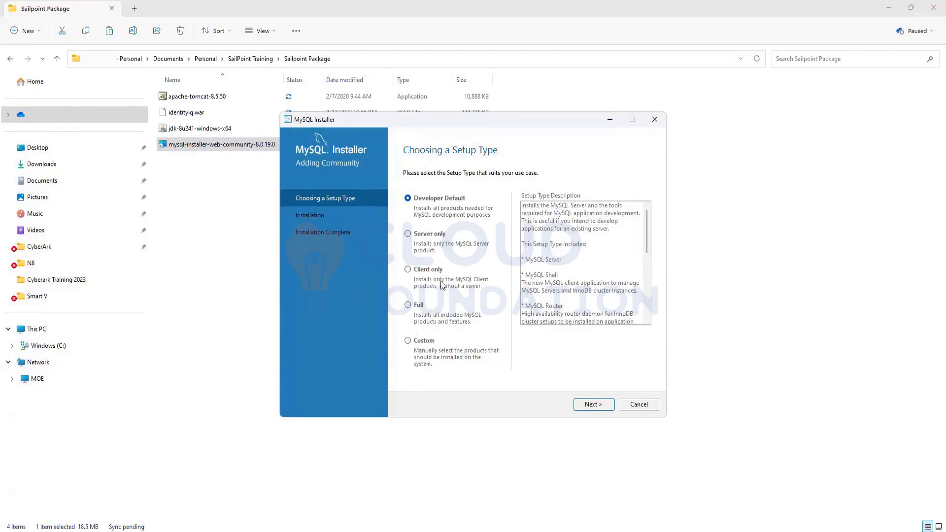
left_click_drag(562, 260, 522, 260)
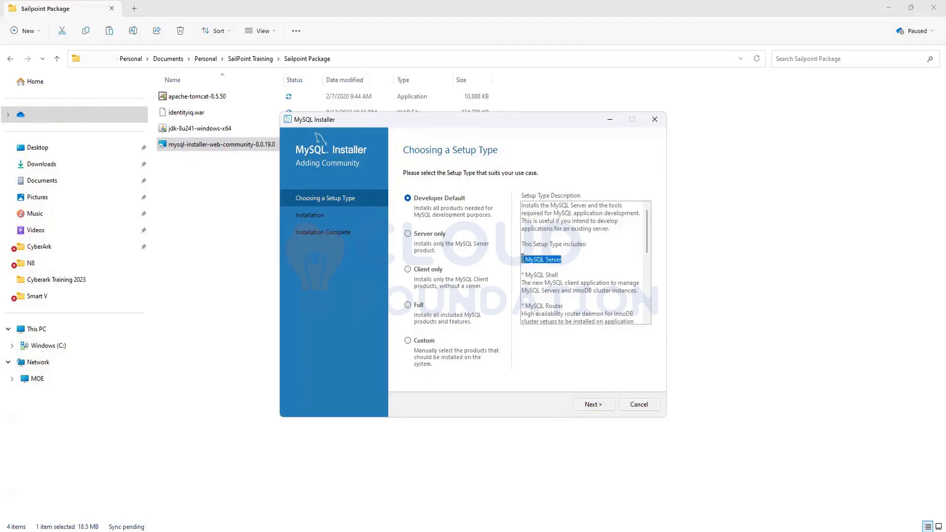
left_click(585, 273)
left_click(408, 340)
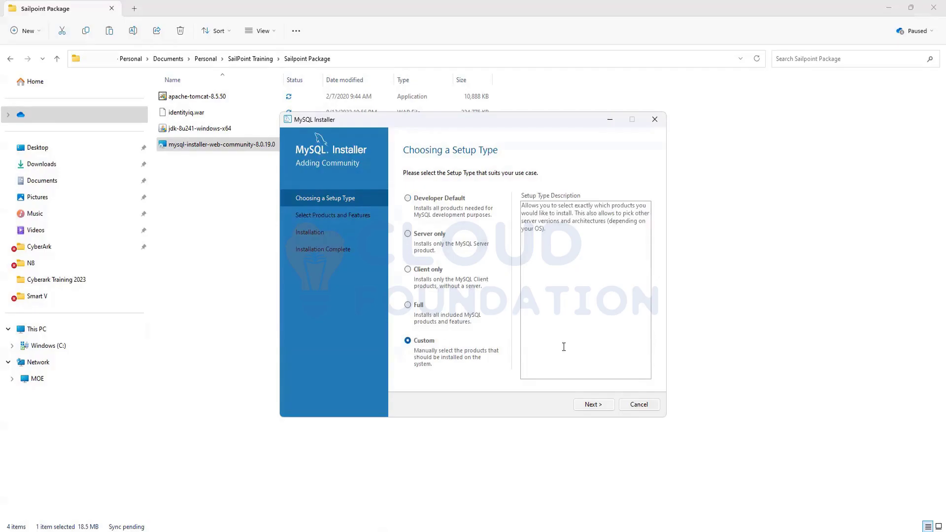
left_click(594, 405)
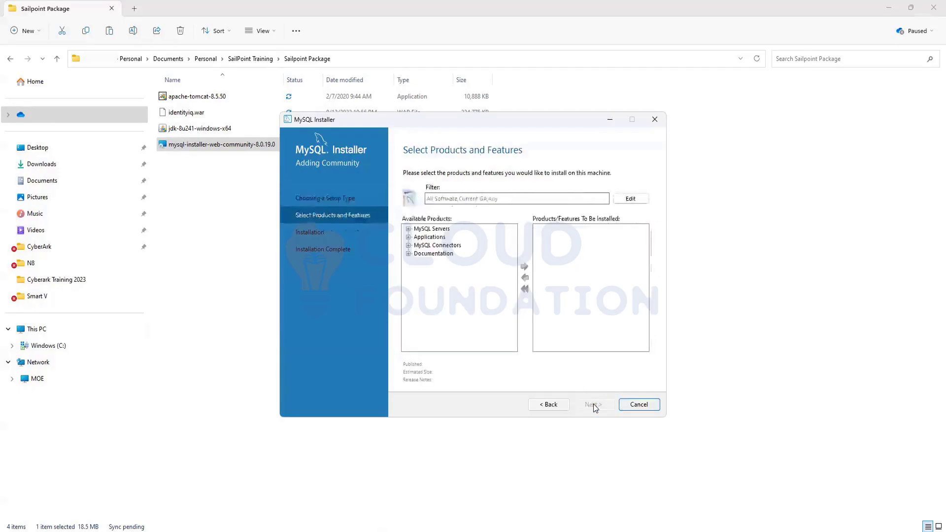
Add MySQL Server 8.0.19 - X64 from the available MySQL Server 8.0 versions to the products to install.
left_click(408, 230)
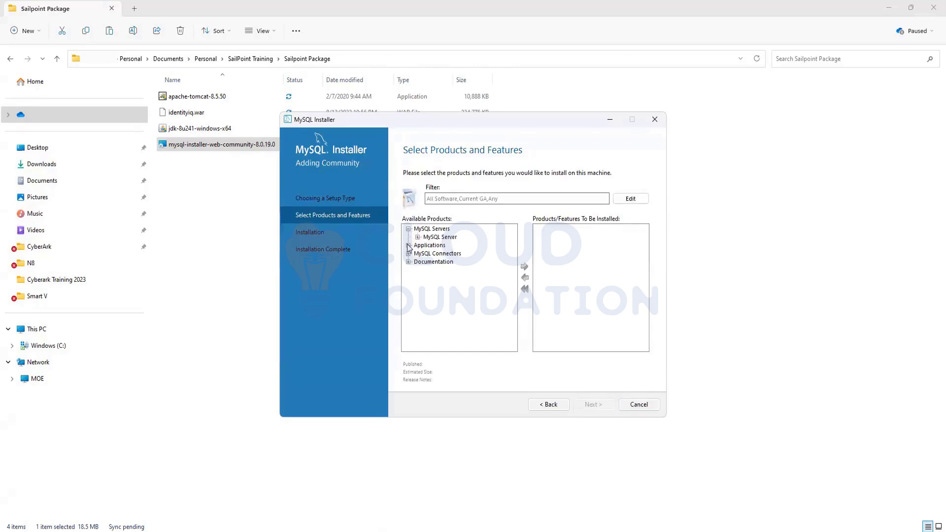
left_click(417, 237)
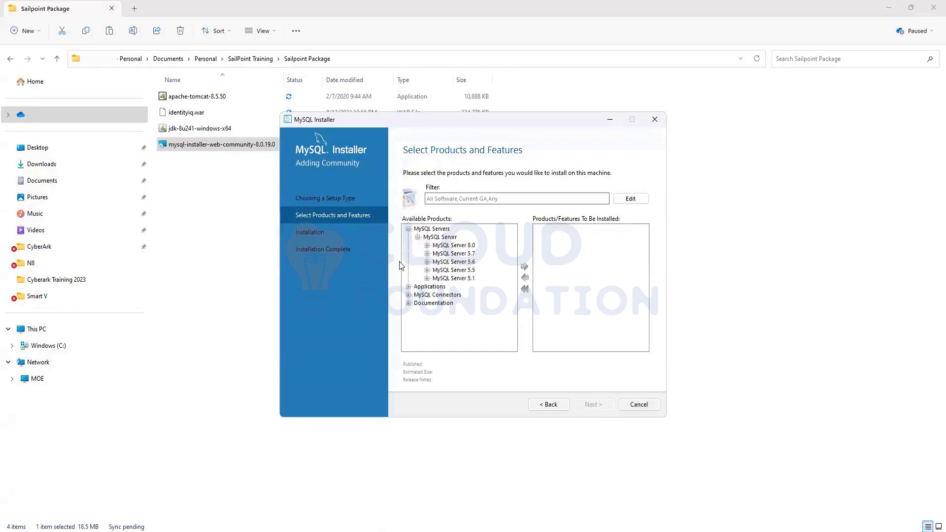
left_click(441, 246)
left_click(427, 245)
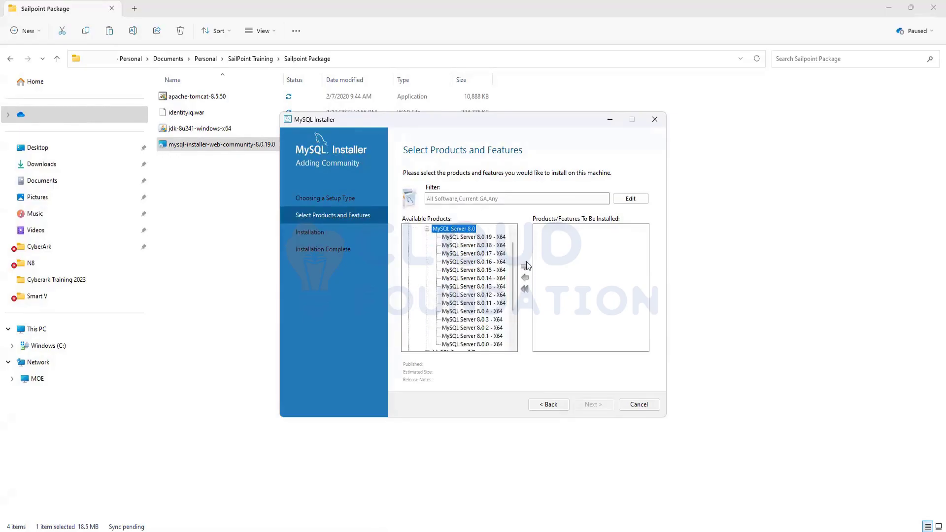
scroll(484, 258, "up", 1)
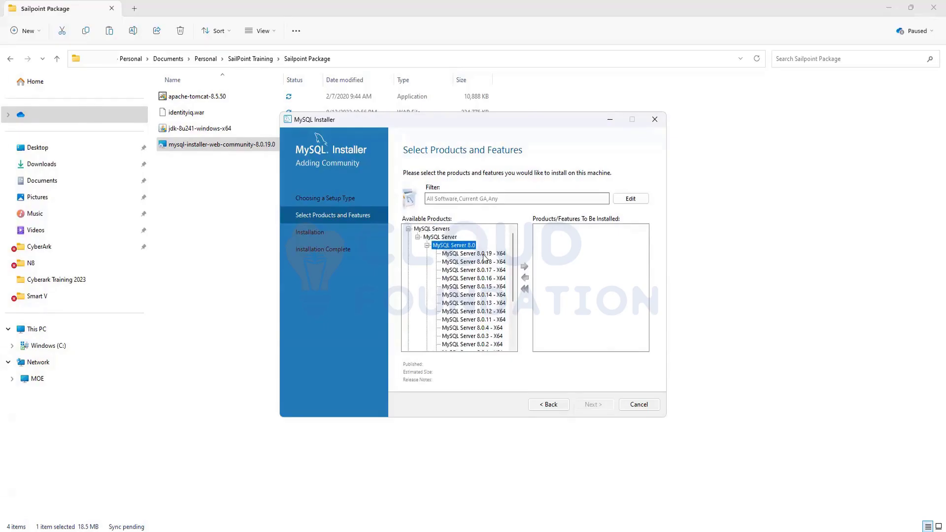
left_click(427, 245)
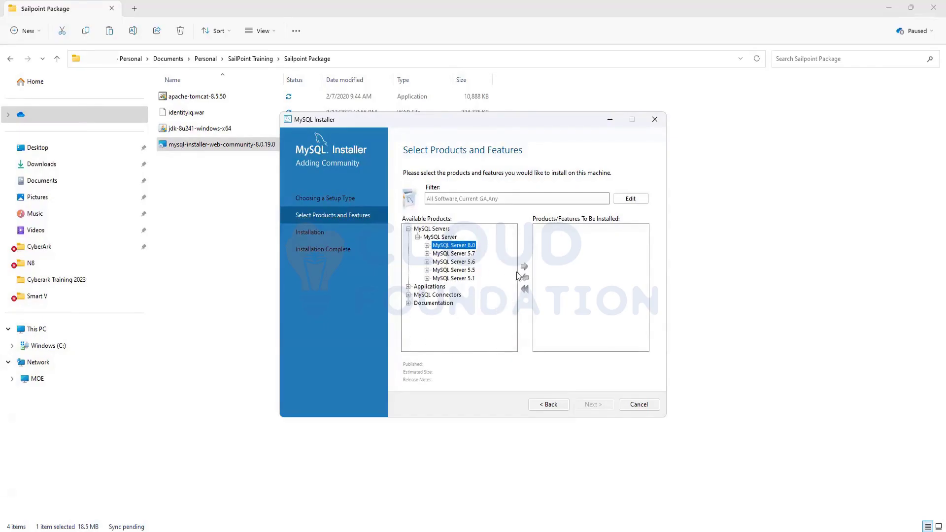
left_click(427, 245)
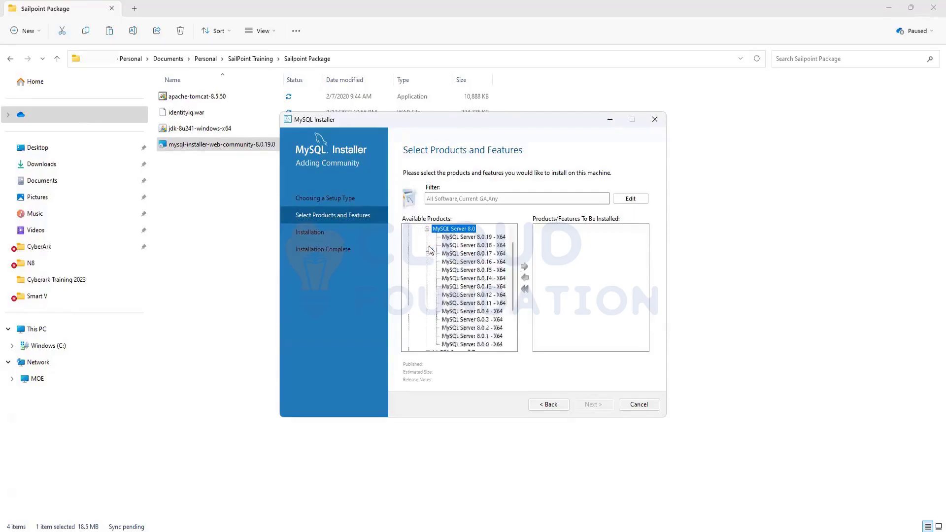
scroll(478, 295, "down", 1)
scroll(478, 294, "up", 1)
left_click(473, 254)
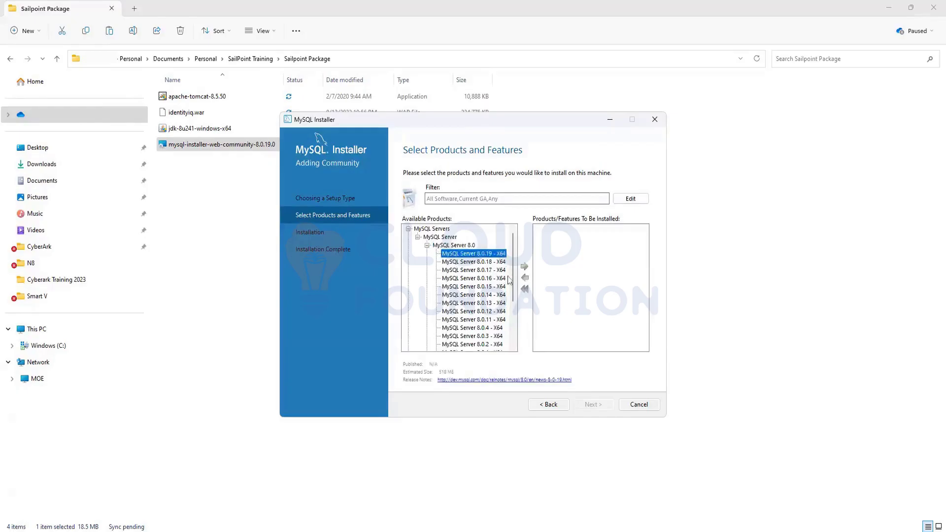
left_click(524, 267)
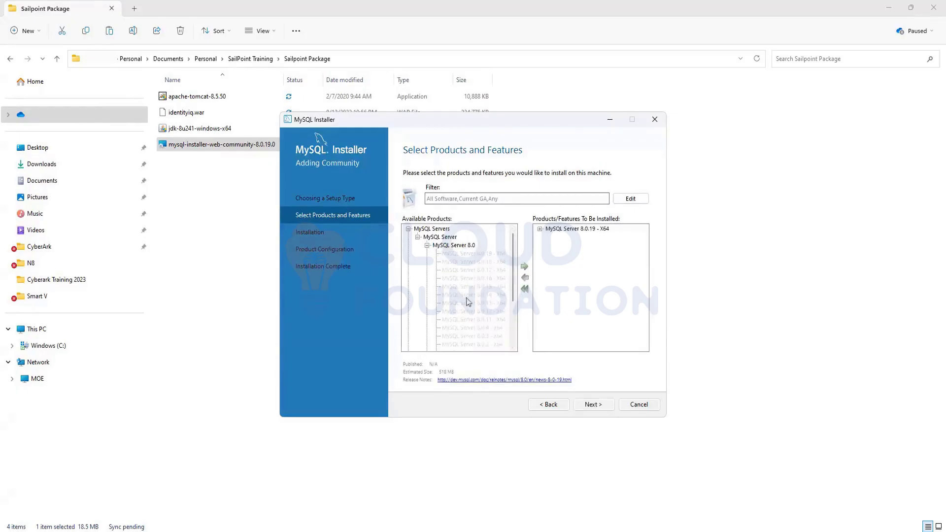
Add MySQL Workbench 8.0.19 - X64 from the MySQL Workbench 8.0 applications to the products to install.
scroll(457, 291, "down", 1)
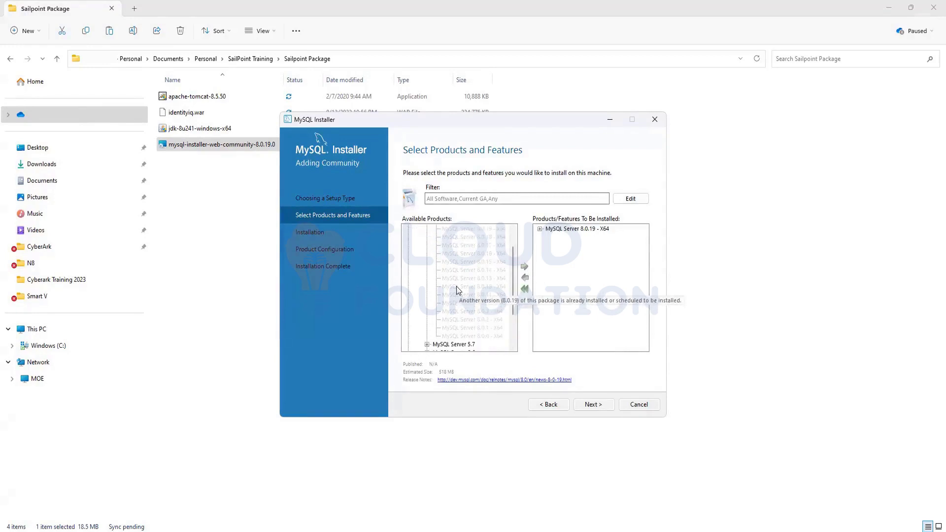
scroll(457, 291, "up", 1)
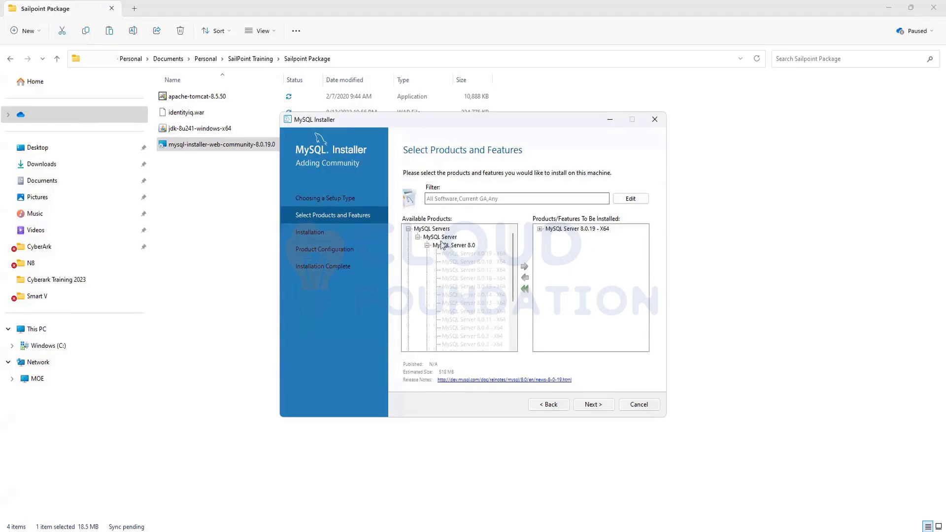
left_click(417, 237)
left_click(408, 229)
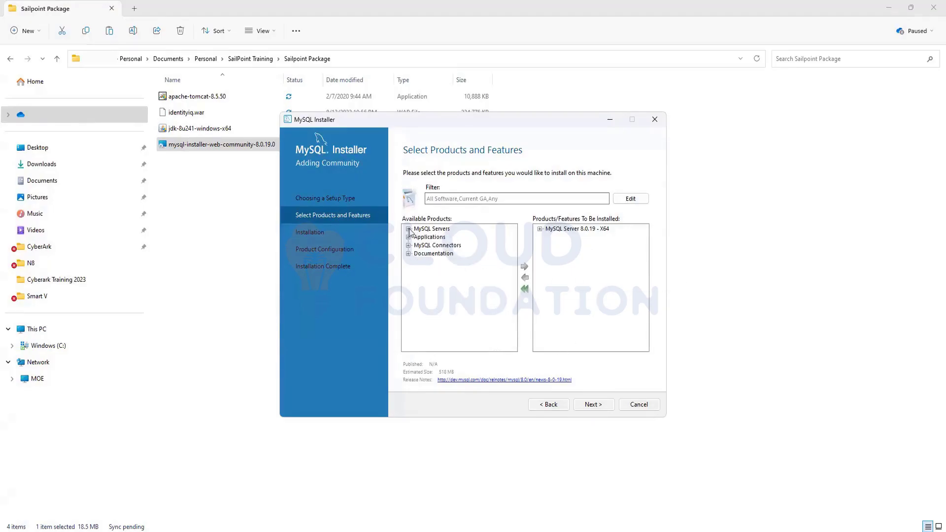
left_click(408, 237)
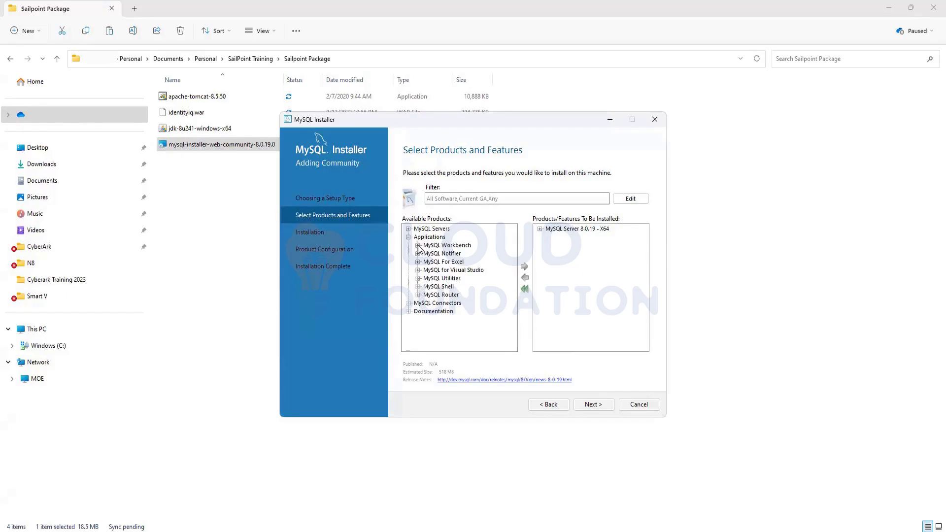
left_click(418, 245)
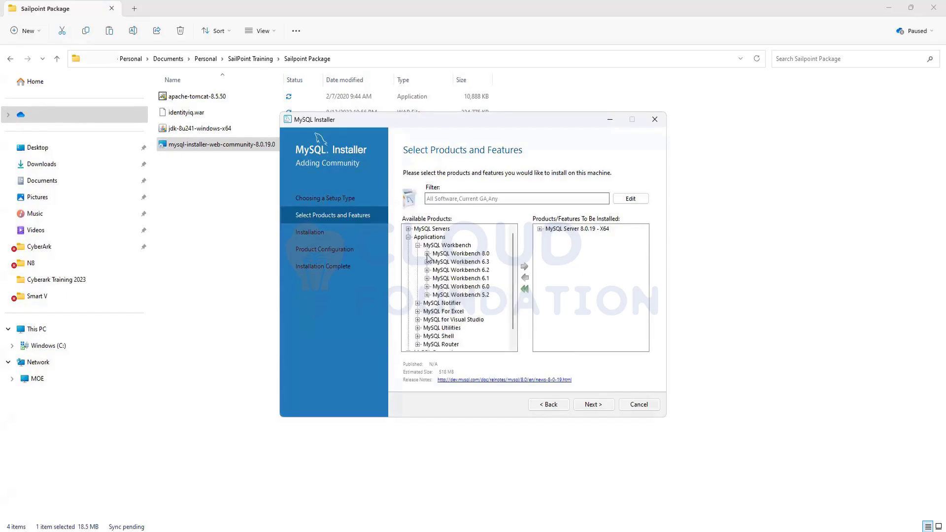
left_click(427, 254)
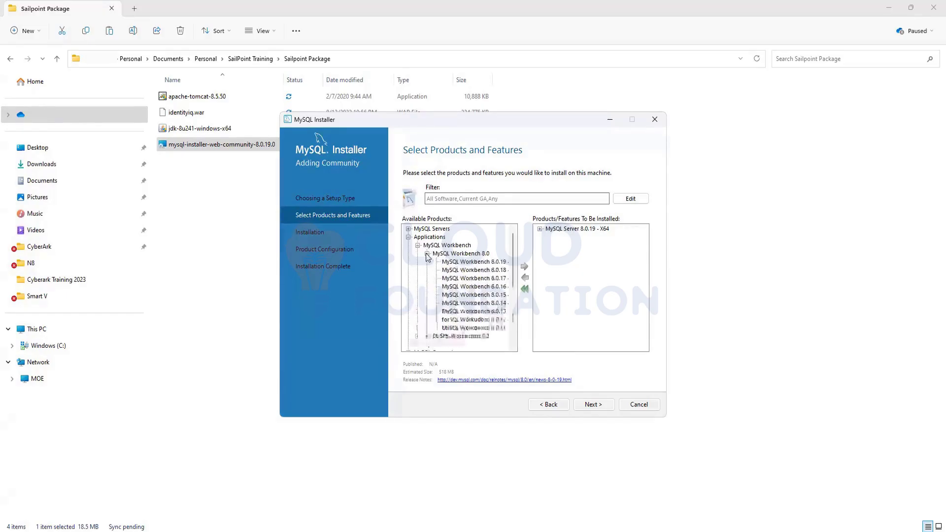
left_click(470, 262)
left_click(524, 267)
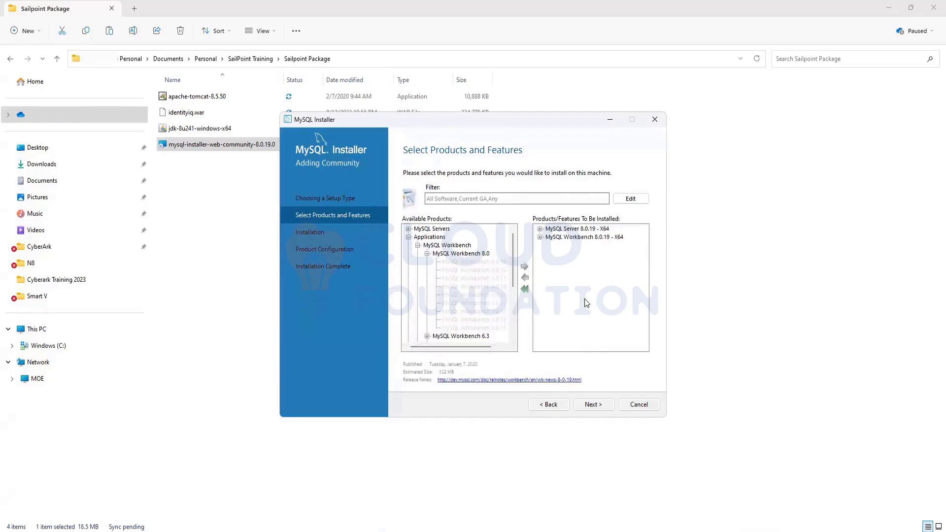
Download and install the selected MySQL Server 8.0.19 and MySQL Workbench 8.0.19, and proceed to product configuration.
left_click(600, 407)
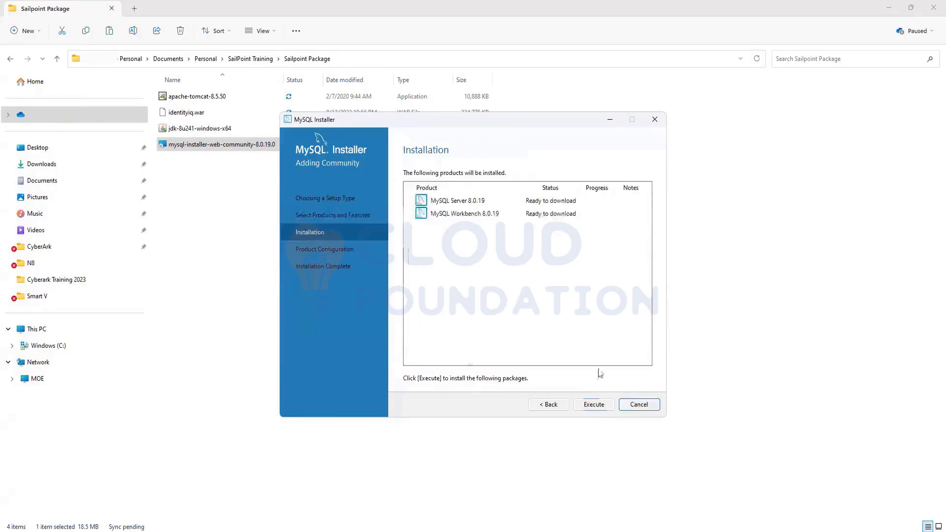
left_click(594, 405)
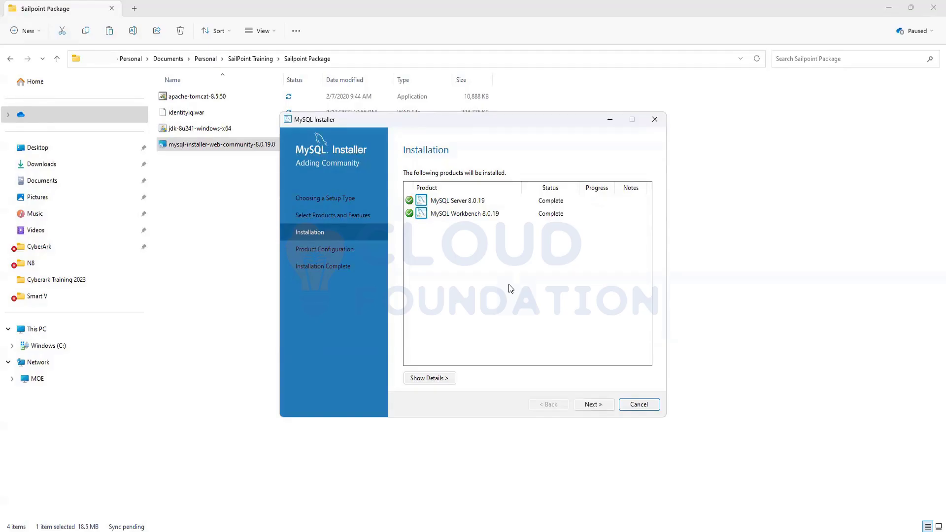
left_click(594, 405)
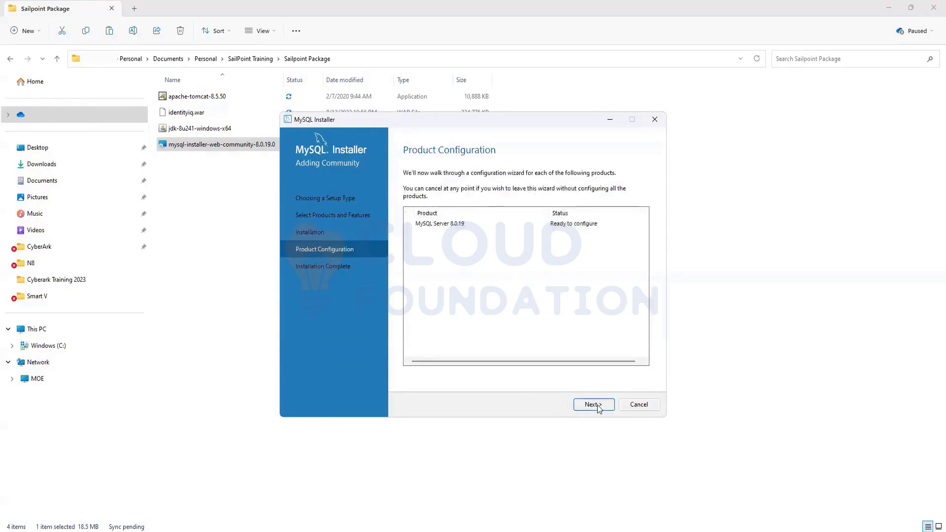
Configure MySQL Server as a standalone server on a Development Computer with TCP/IP port 3306, X Protocol port 33060 and strong password encryption.
left_click(596, 405)
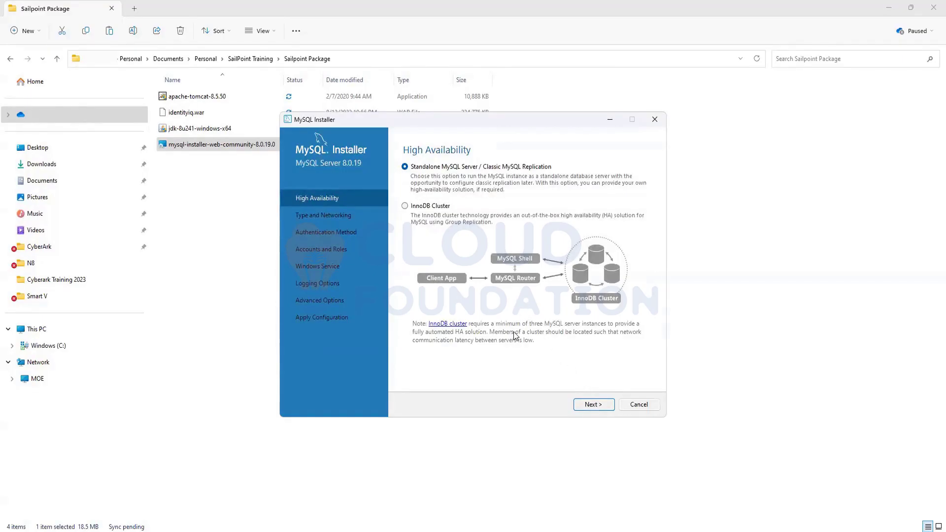
left_click(592, 400)
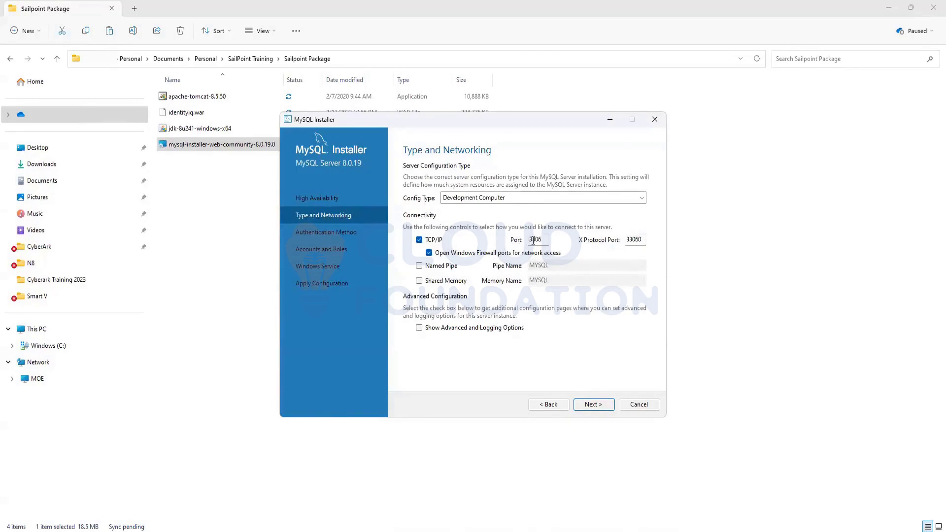
left_click(593, 404)
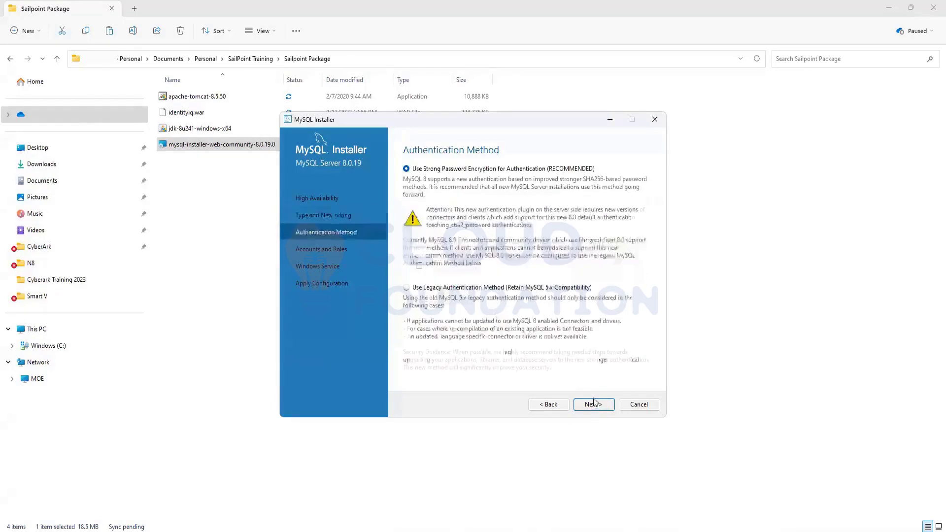
left_click(550, 407)
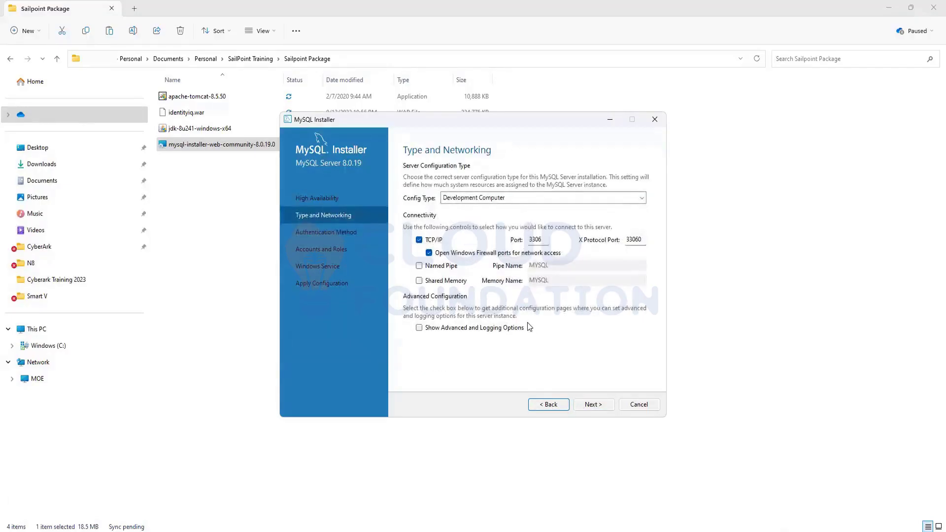
left_click(536, 240)
left_click(592, 406)
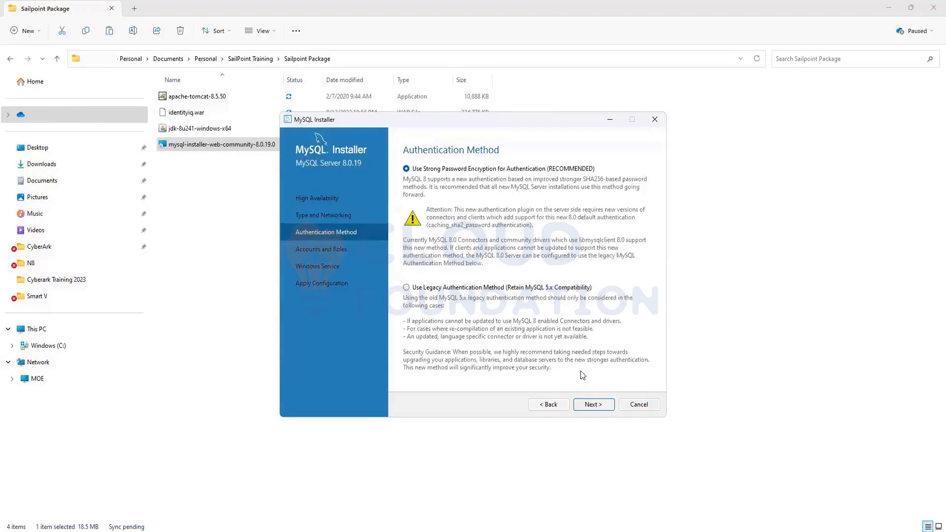
left_click(593, 405)
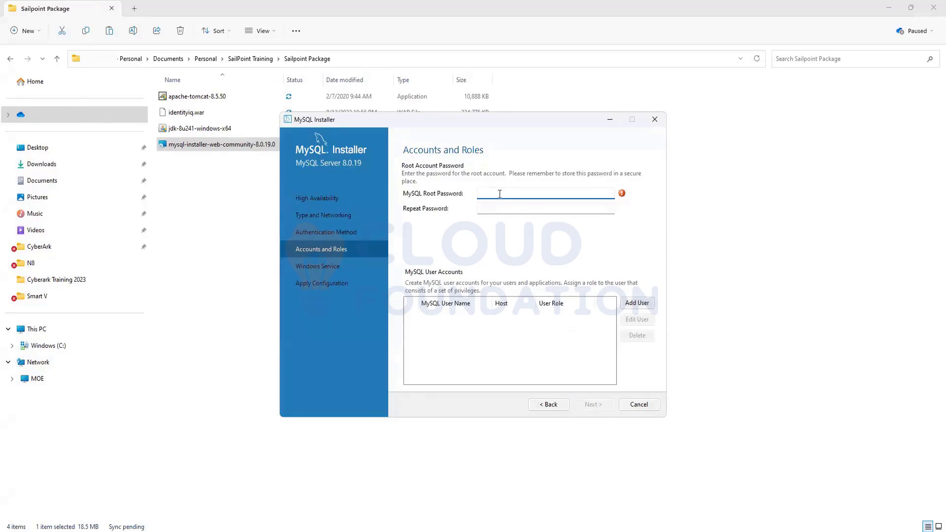
Enter and repeat the MySQL root password without adding user accounts, and proceed to the Windows service settings.
type("•••••••••")
left_click(509, 208)
type("••••••••")
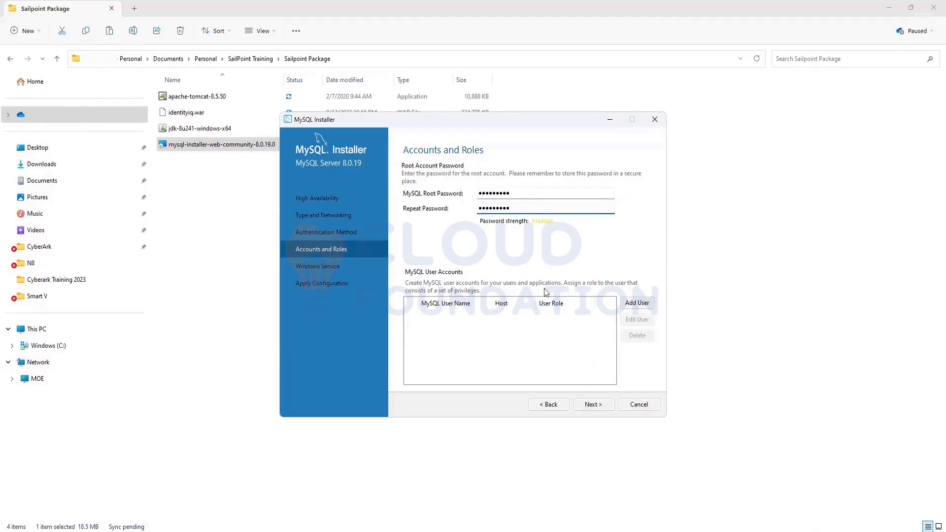
left_click(594, 405)
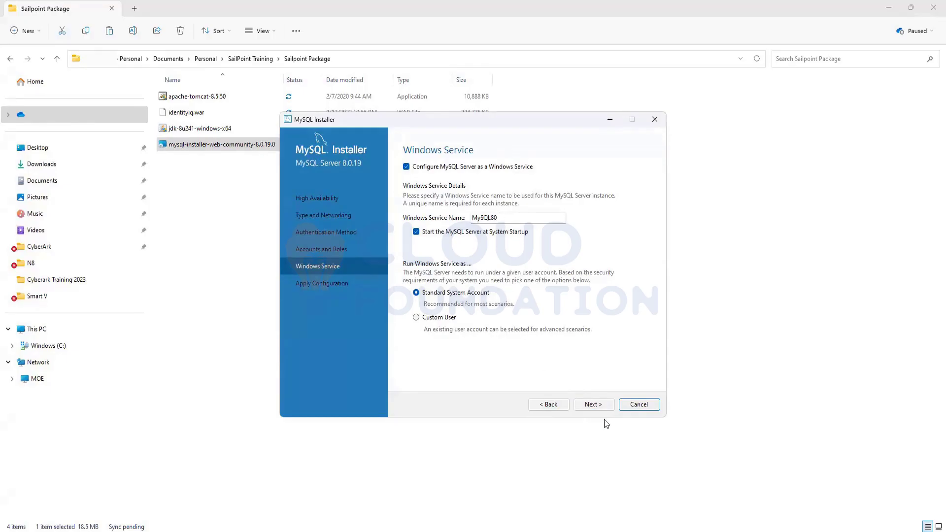
Apply the server configuration with the MySQL80 Windows service under the Standard System Account, finishing setup with Start MySQL Workbench after Setup enabled.
left_click(591, 408)
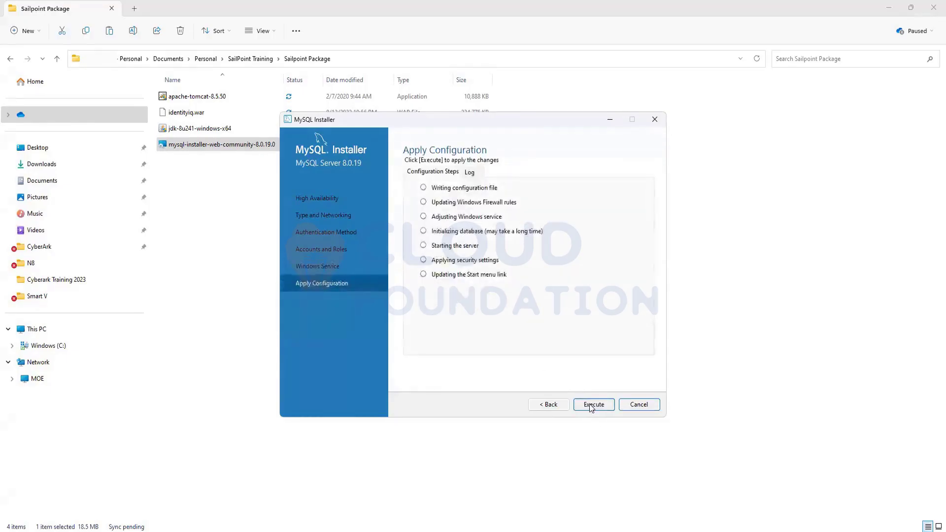
left_click(591, 408)
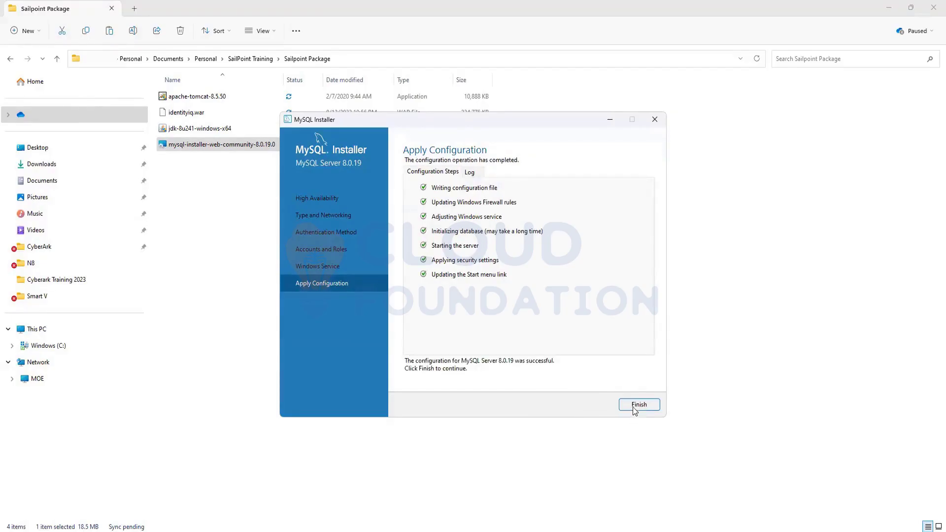
left_click(635, 411)
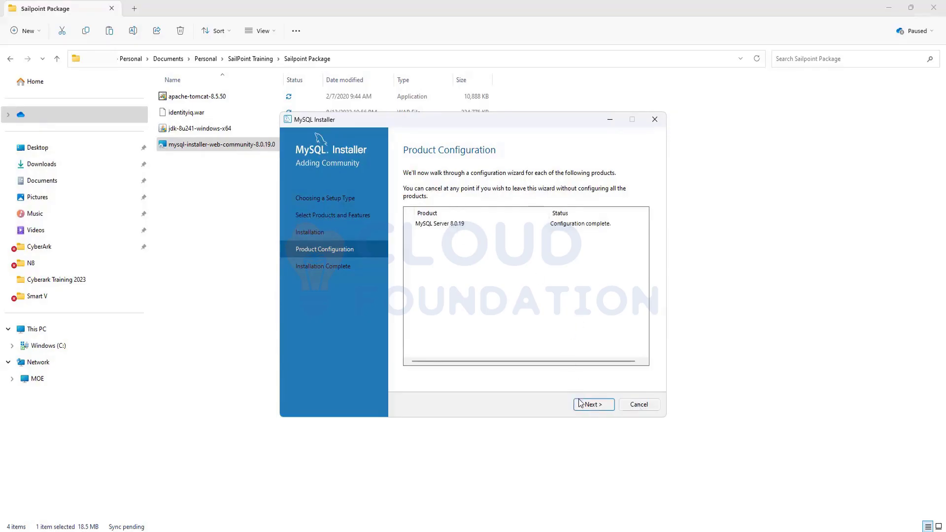
left_click(593, 405)
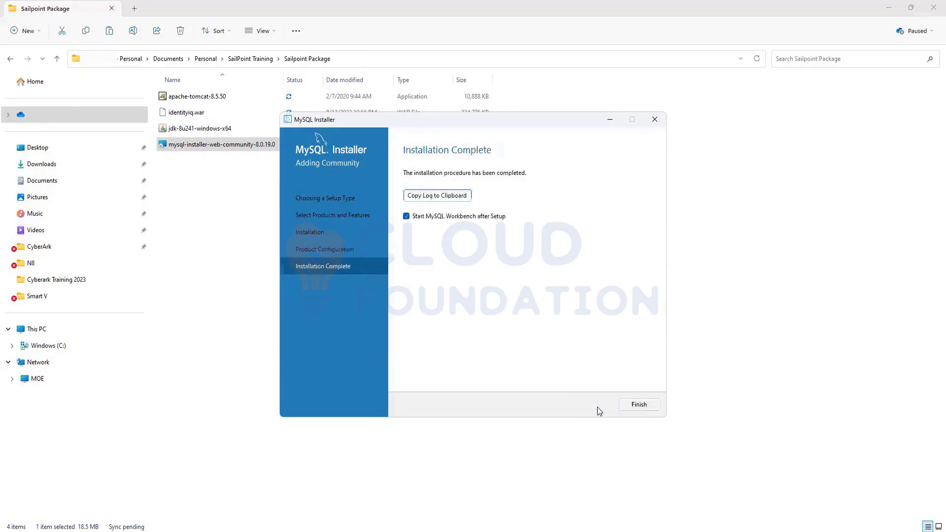
left_click(640, 405)
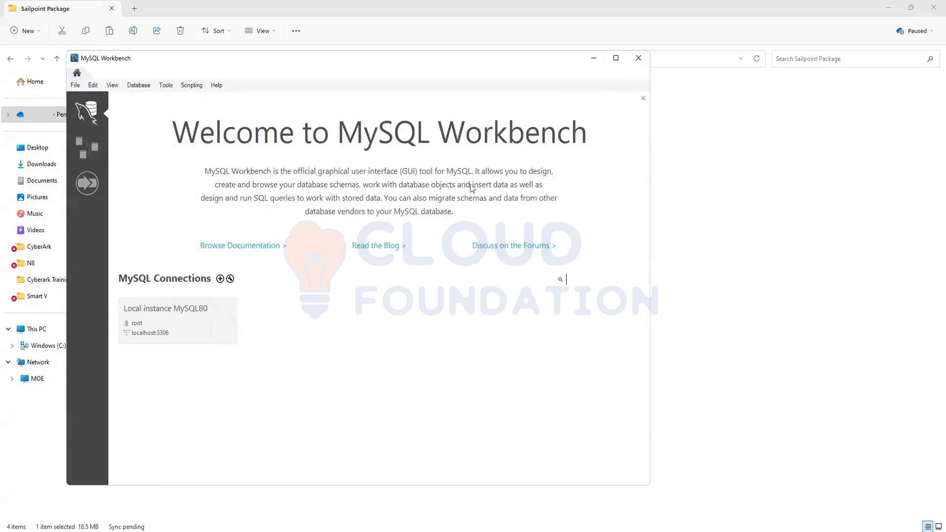
Connect to Local instance MySQL80 in MySQL Workbench as root, entering the root password.
left_click(159, 311)
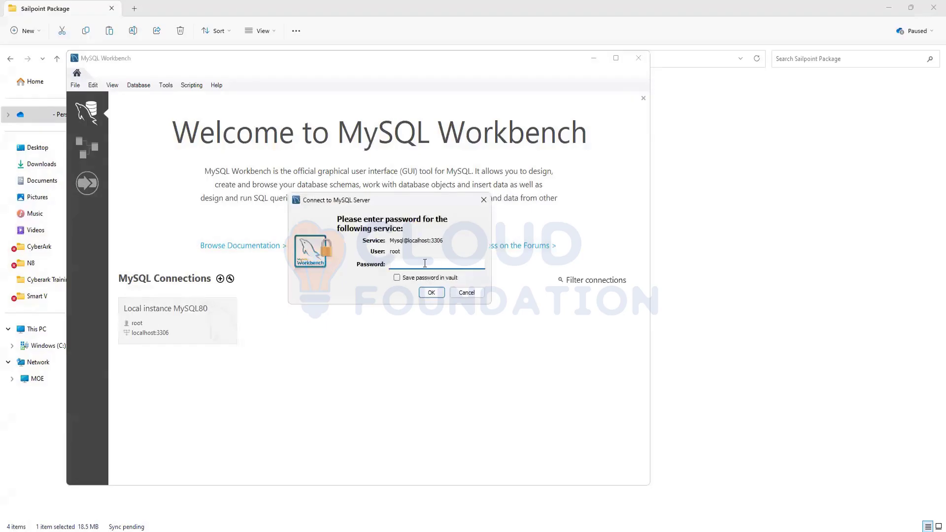
type("*********")
left_click(428, 294)
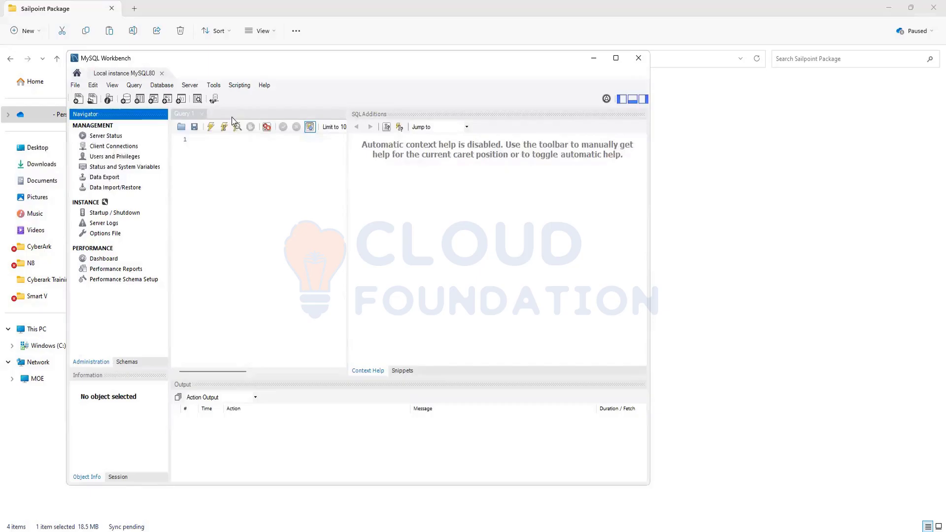
Look through the local instance's server status, schemas, query editor, administration tools and session connection details.
left_click_drag(262, 62, 303, 76)
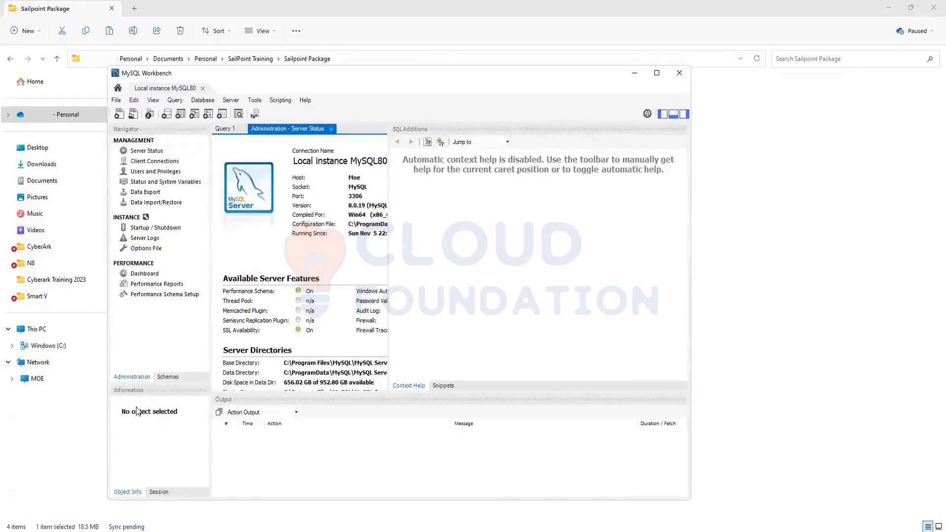
left_click(189, 379)
left_click(180, 377)
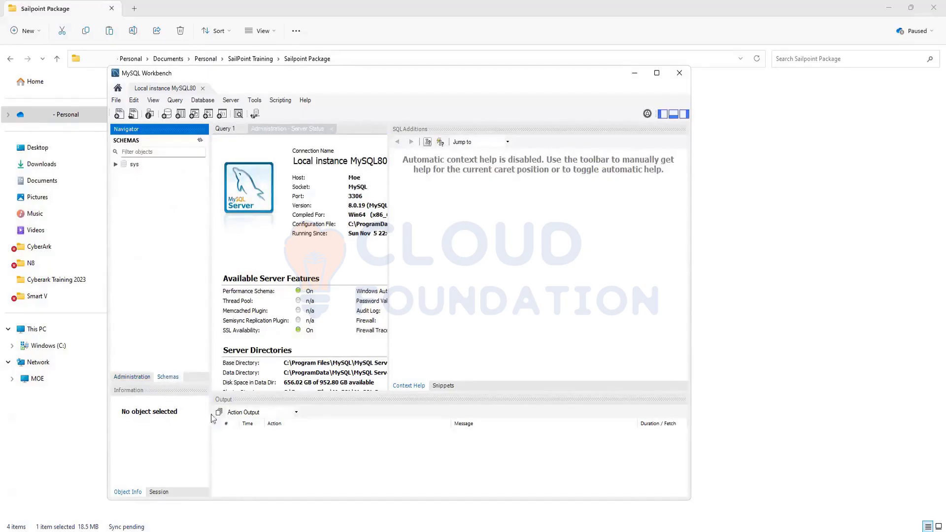
left_click(480, 246)
left_click(236, 128)
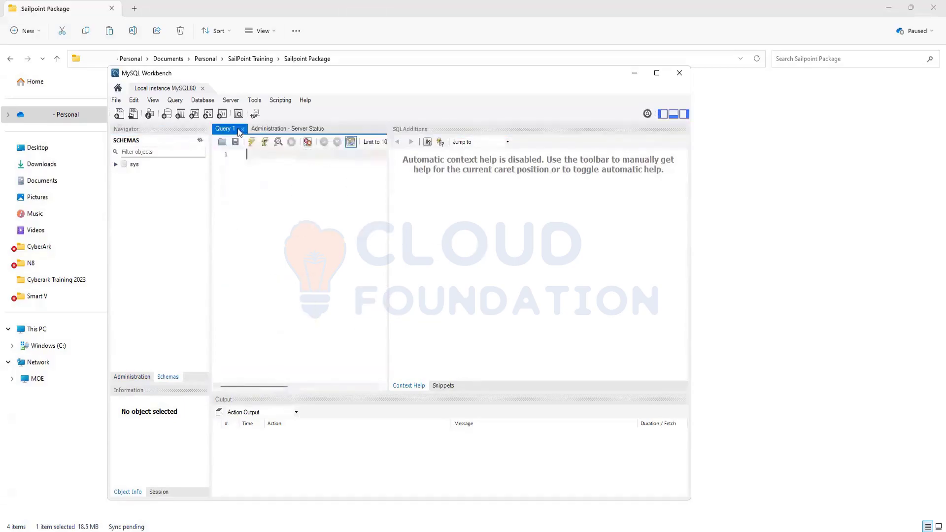
left_click(163, 379)
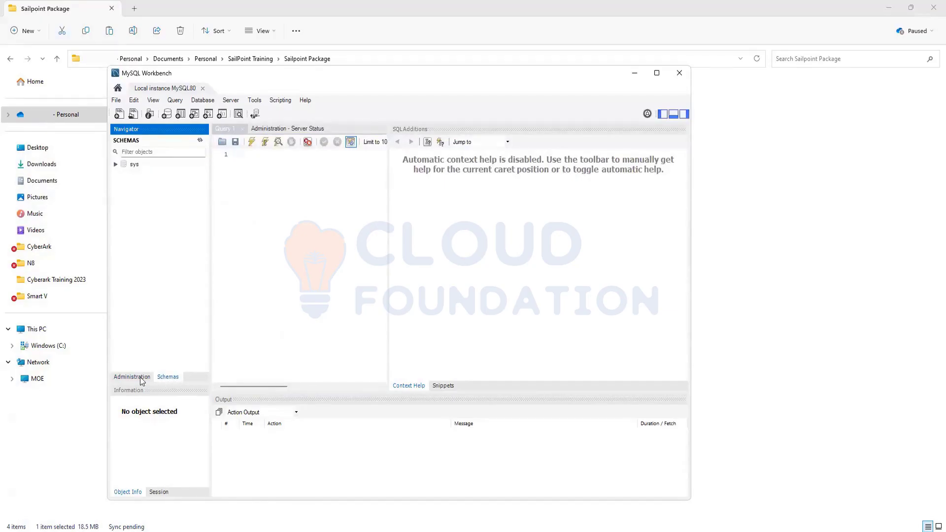
left_click(140, 377)
left_click(165, 379)
left_click(157, 494)
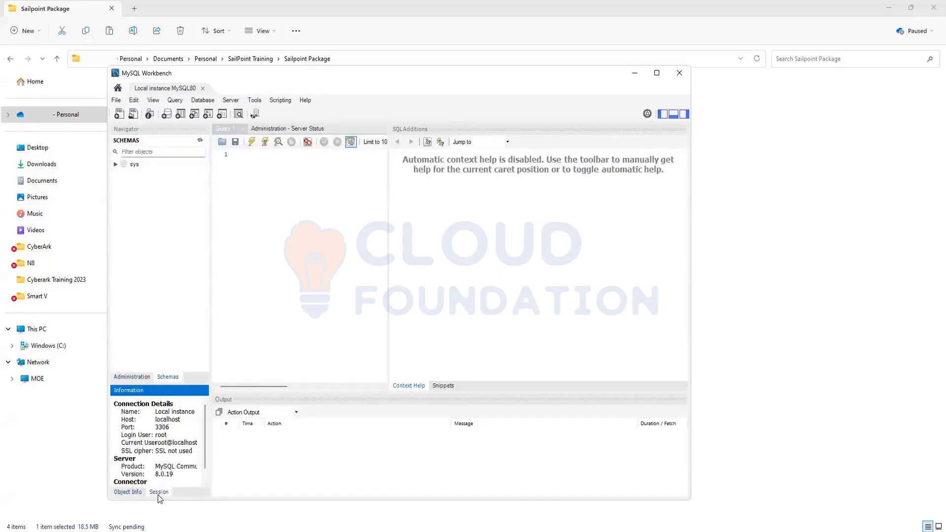
left_click(126, 493)
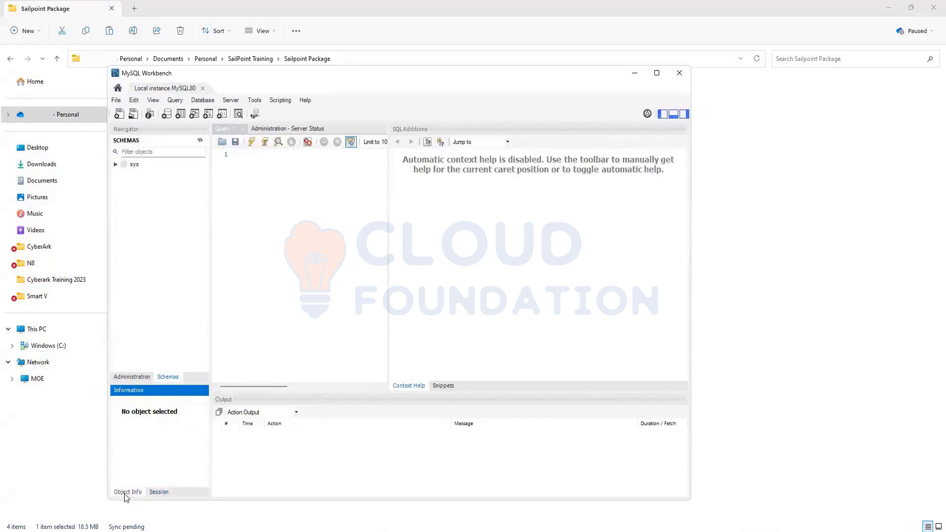
left_click(167, 377)
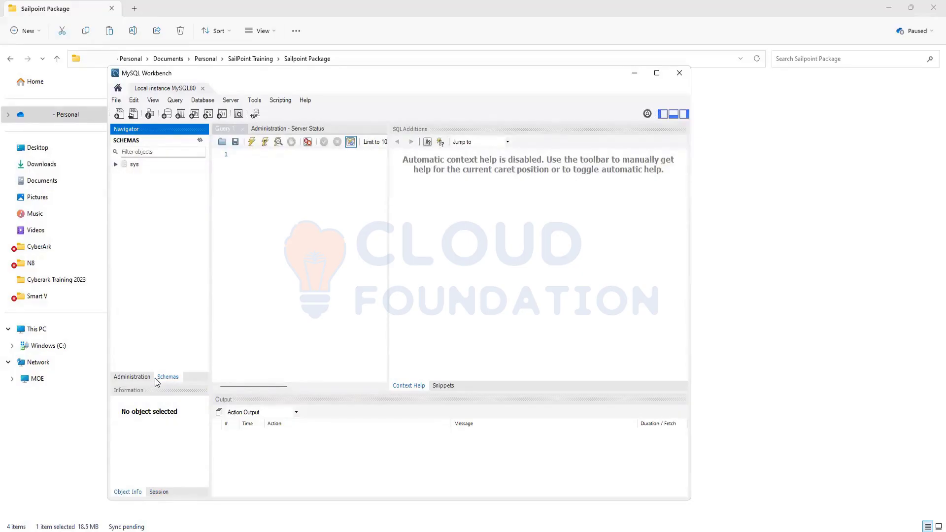
left_click(132, 378)
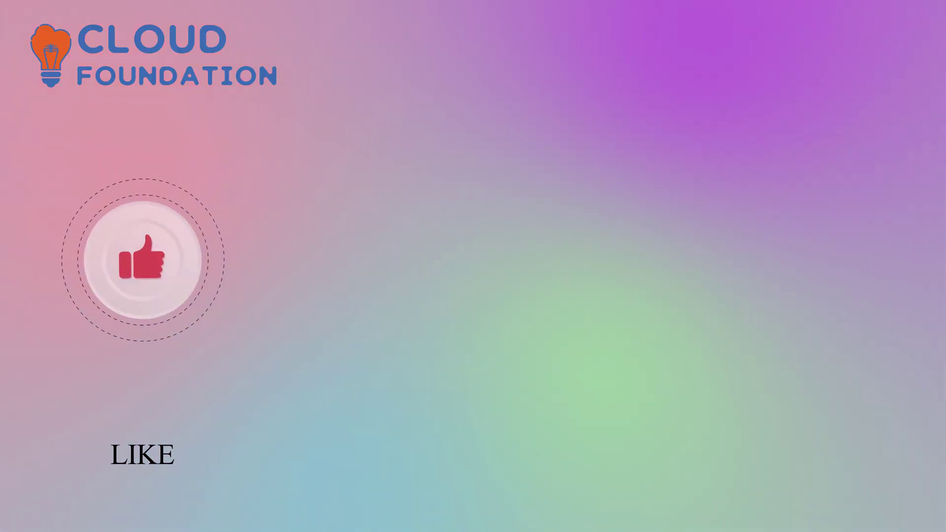